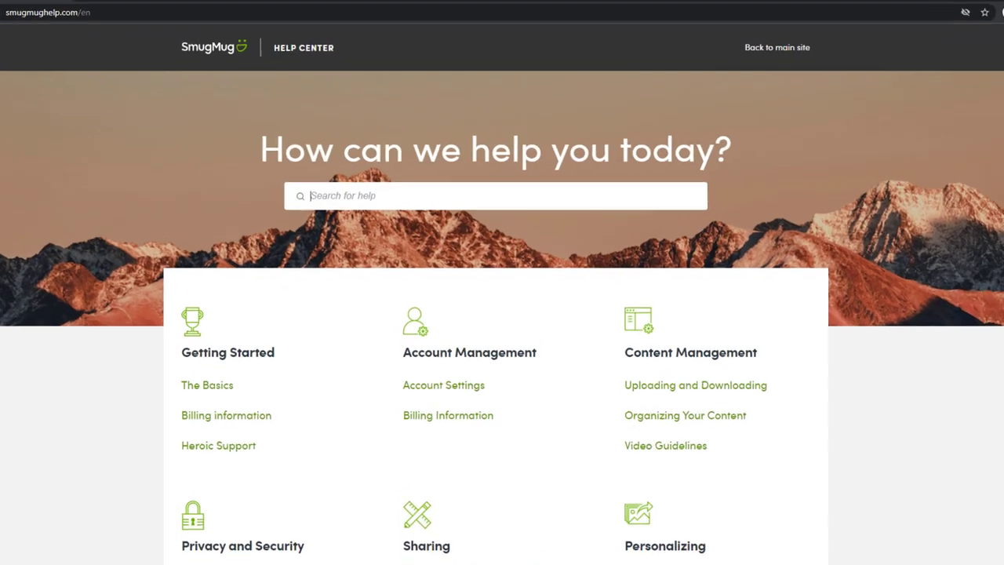
Search Help Center for 'Printmarks' and scroll the Use a printmark article to Manage Printmarks
type("Printmark")
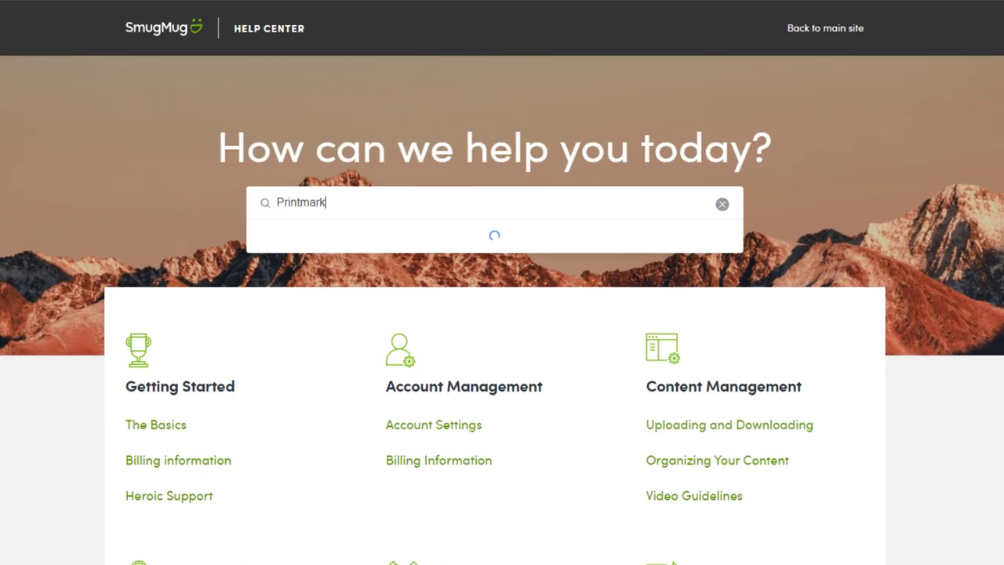
type("s")
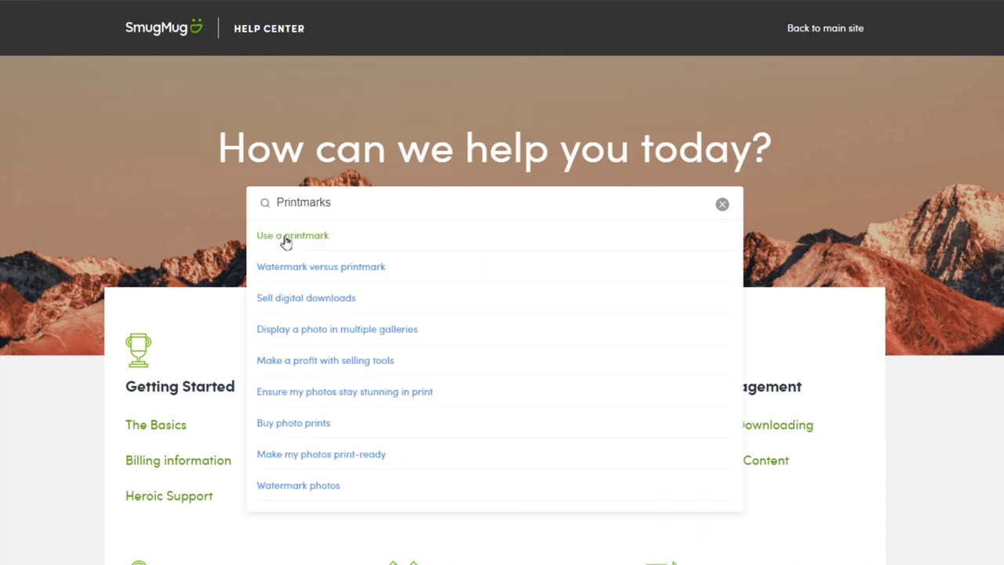
left_click(286, 237)
scroll(358, 455, "down", 5)
scroll(361, 455, "down", 5)
scroll(362, 455, "down", 5)
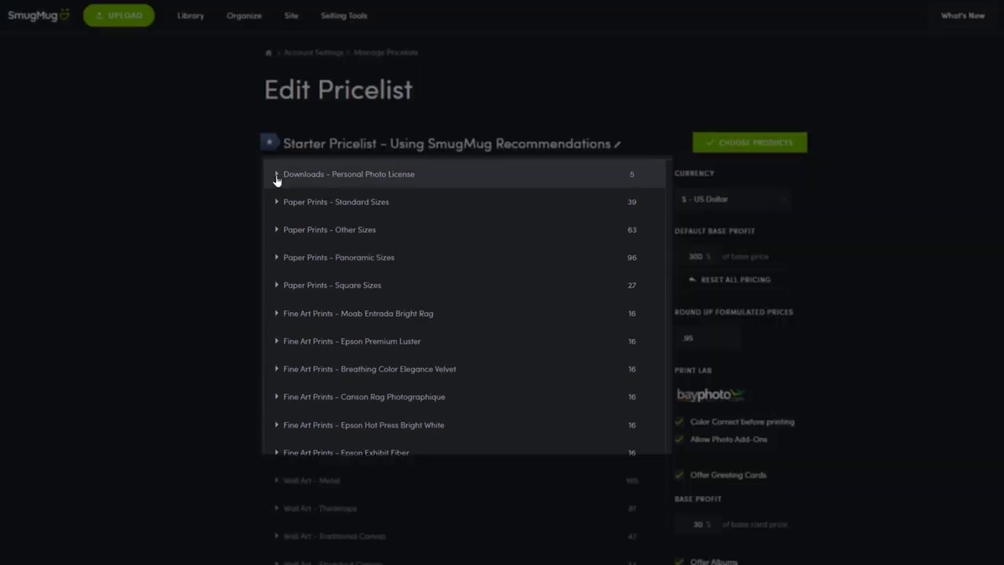
Expand Downloads - Personal Photo License and its Gallery and Single Photo price rows
left_click(280, 175)
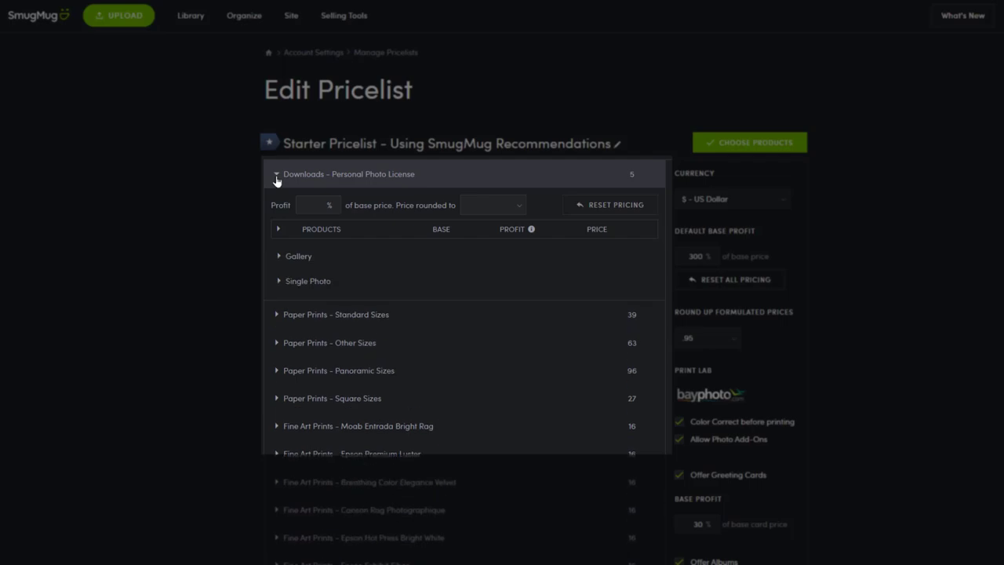
left_click(281, 257)
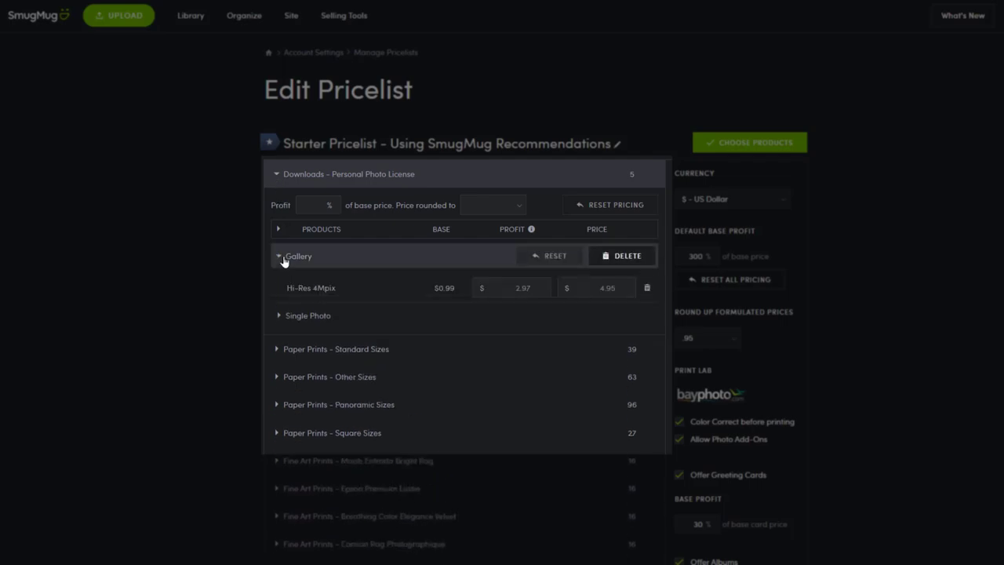
left_click(285, 325)
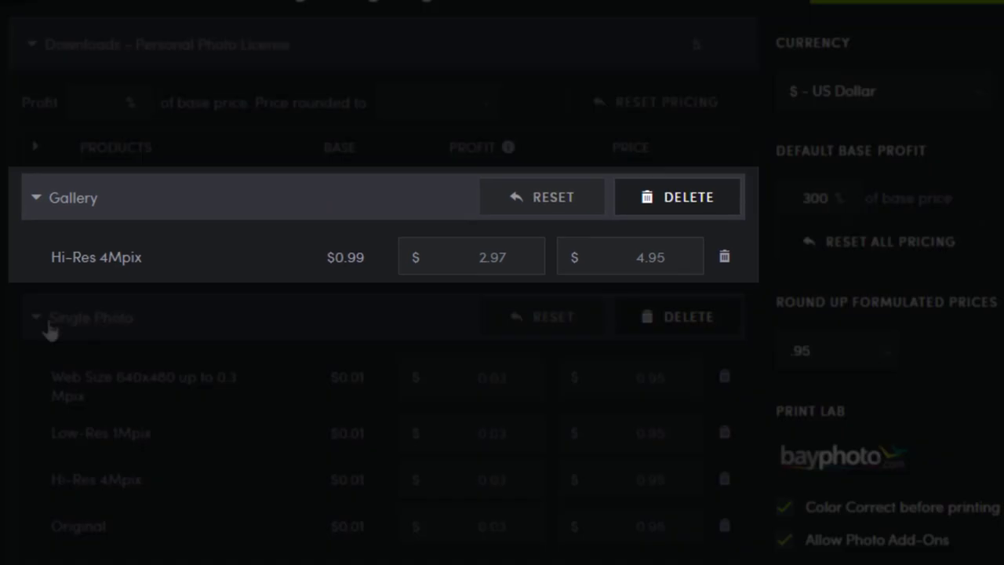
Price the Gallery Hi-Res download at 250 and the Web Size single photo at 5
type("250")
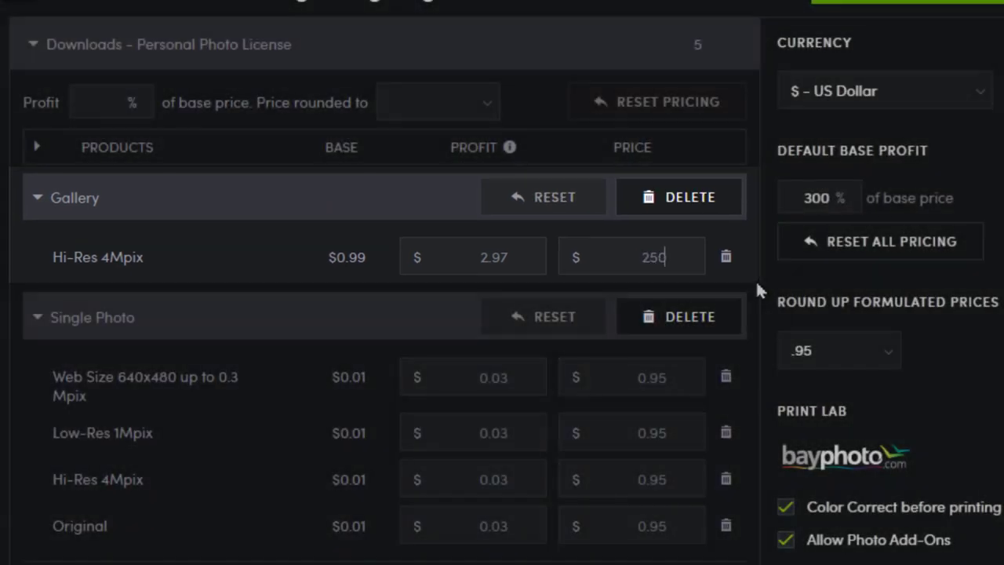
key("Return")
left_click(674, 378)
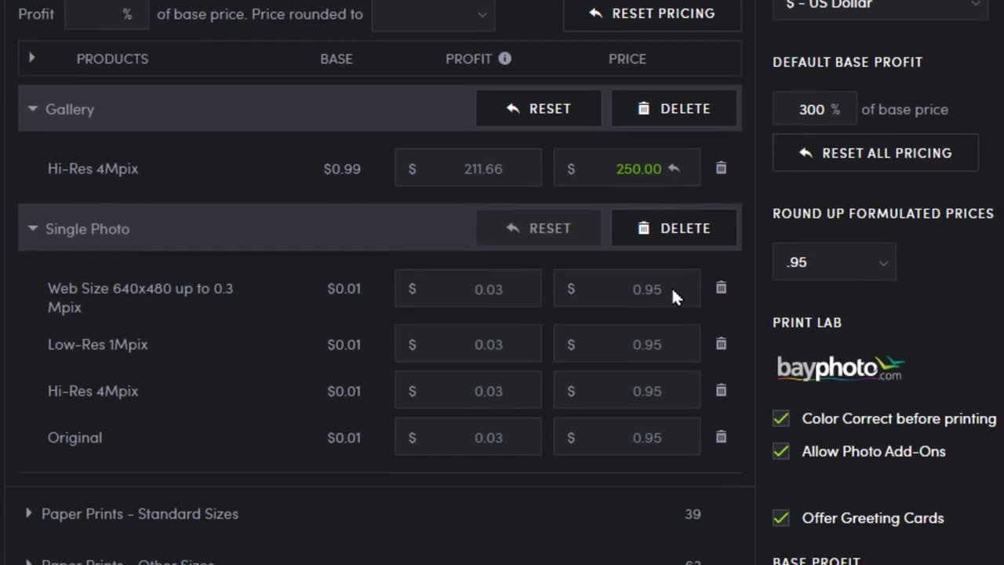
type("5")
key("Return")
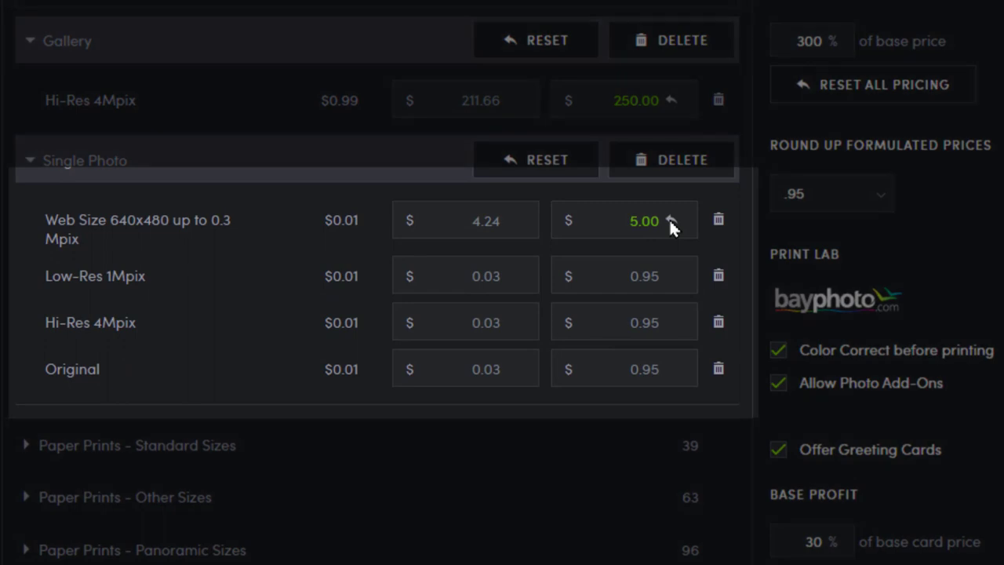
Price the Low-Res, Hi-Res and Original single-photo downloads at 15, 25 and 50
left_click(673, 274)
type("15")
key("Return")
left_click(669, 320)
type("25")
key("Return")
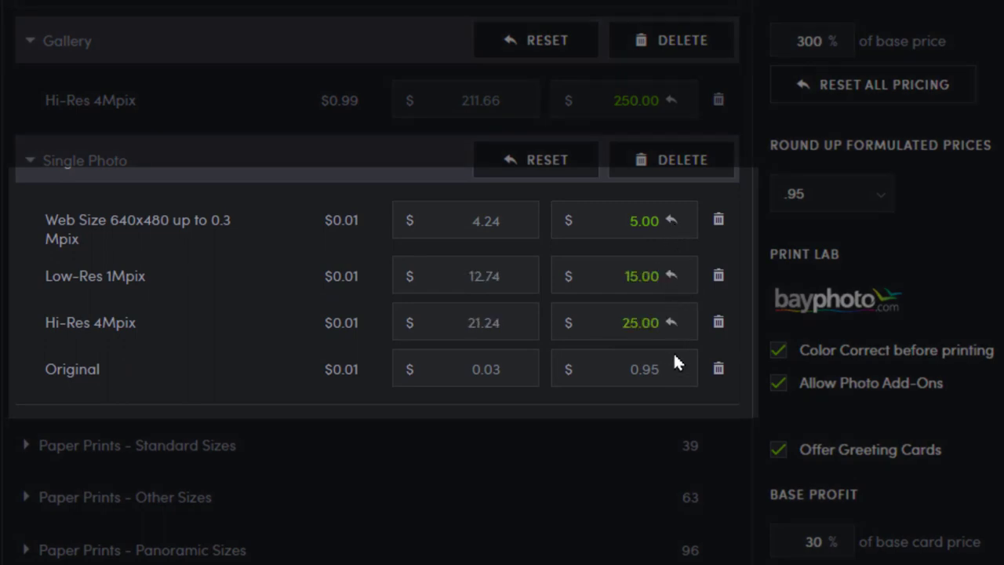
left_click(673, 366)
type("50")
key("Return")
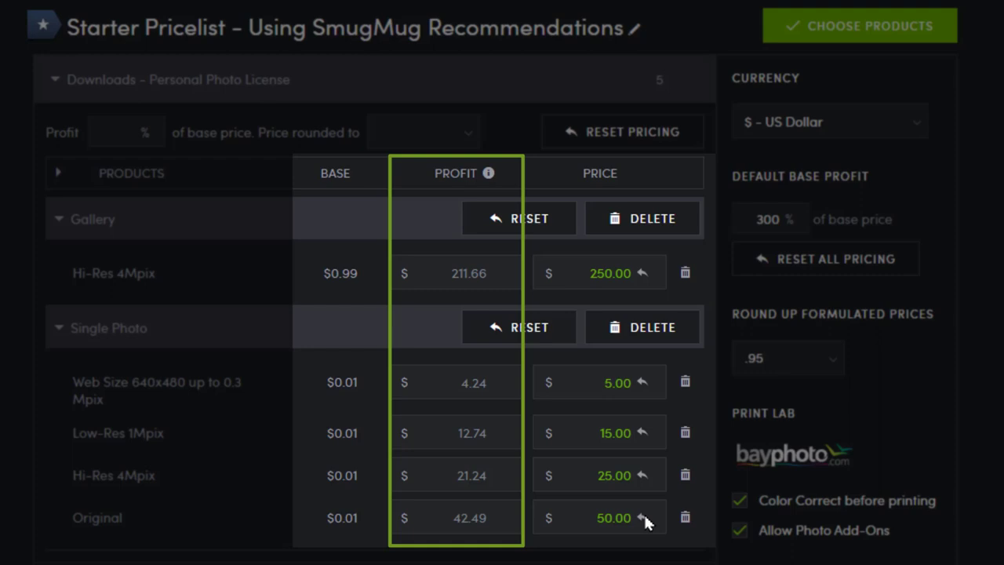
Set Gallery Hi-Res, Web Size and Low-Res download profits to 250, 5 and 15
left_click(495, 269)
type("250")
left_click(503, 382)
type("5")
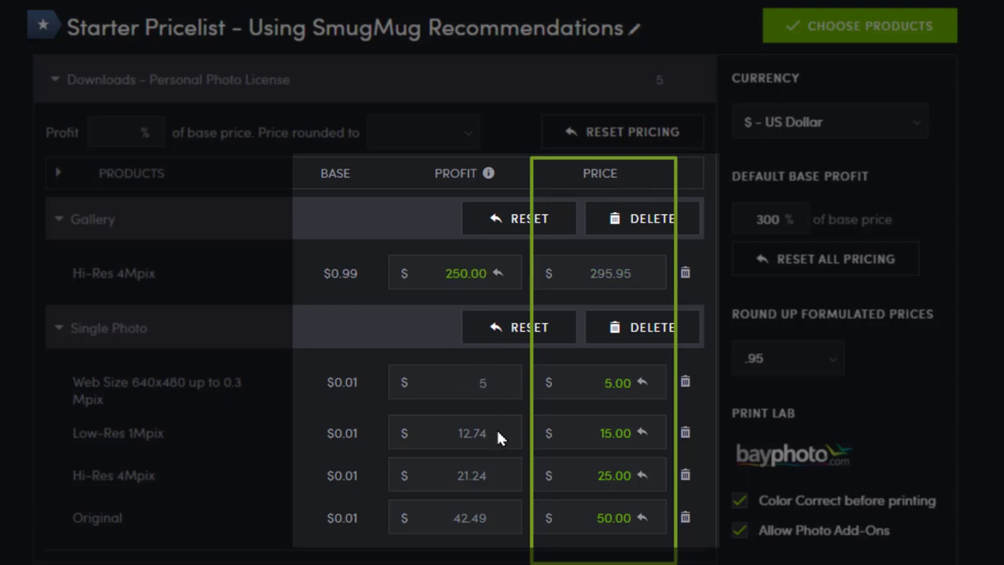
left_click(495, 429)
type("15")
Set Hi-Res and Original profits to 25 and 50, and confirm rounding stays at .95
left_click(492, 473)
type("25")
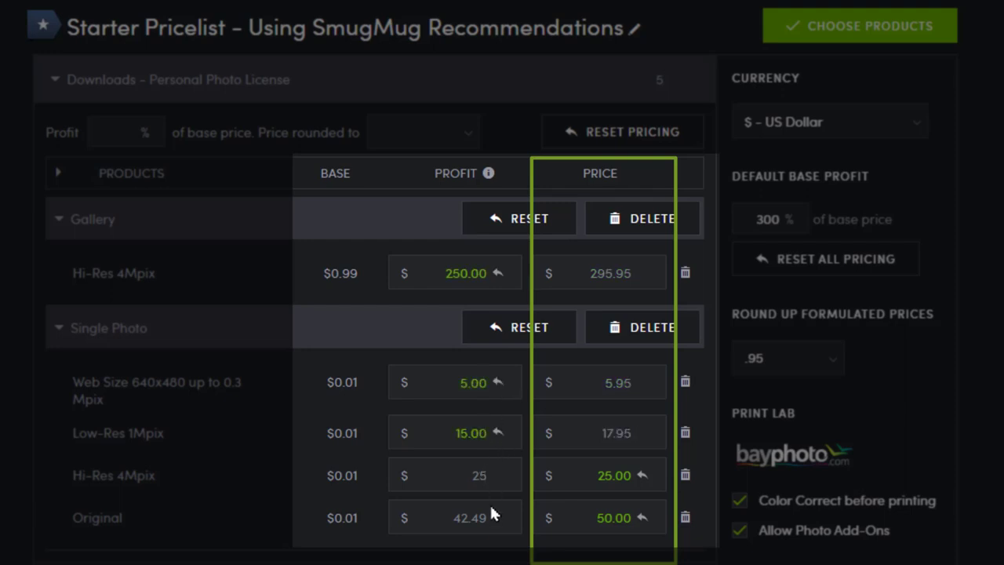
left_click(490, 516)
type("50")
left_click(501, 557)
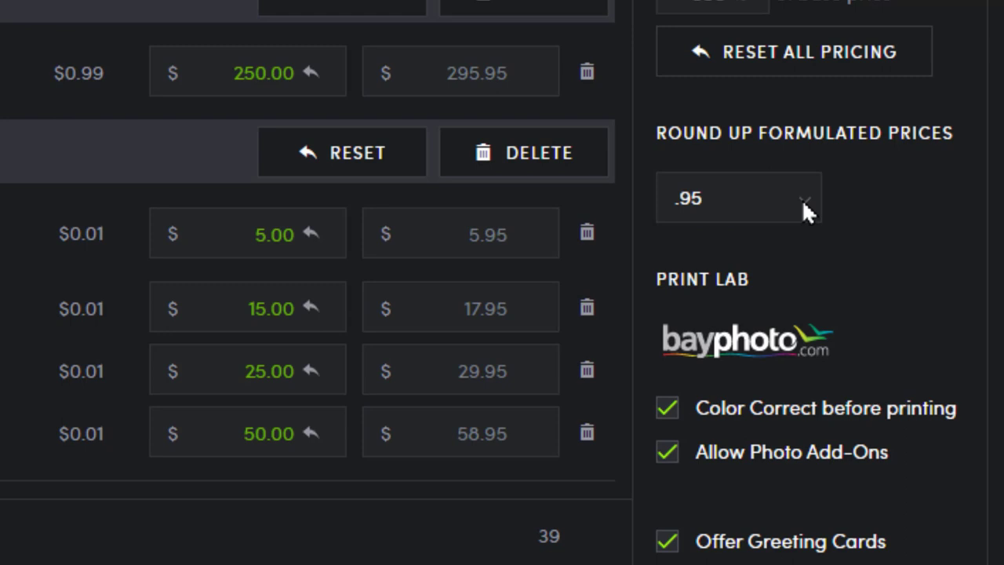
left_click(803, 206)
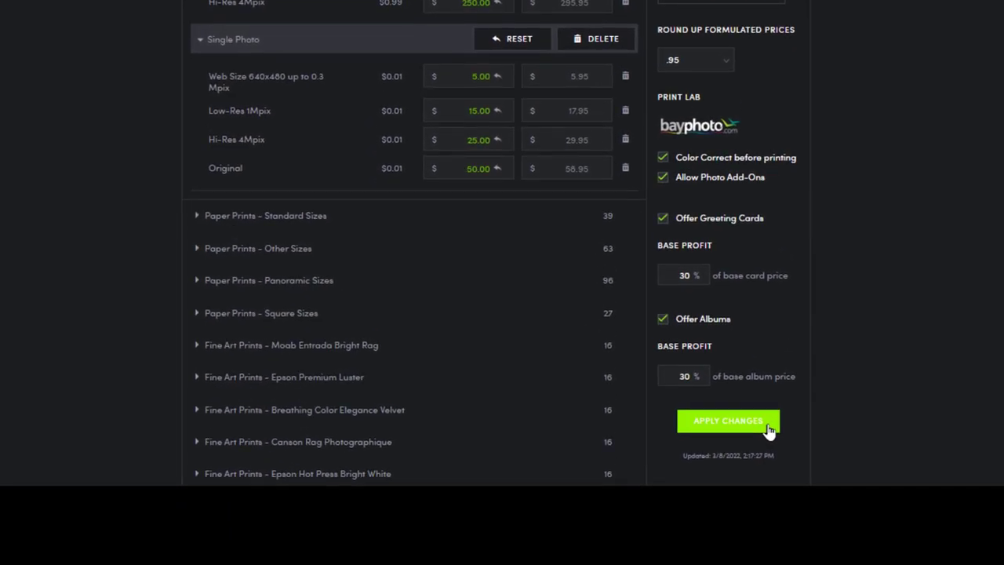
Apply and save the download pricing changes to the Starter Pricelist
left_click(768, 428)
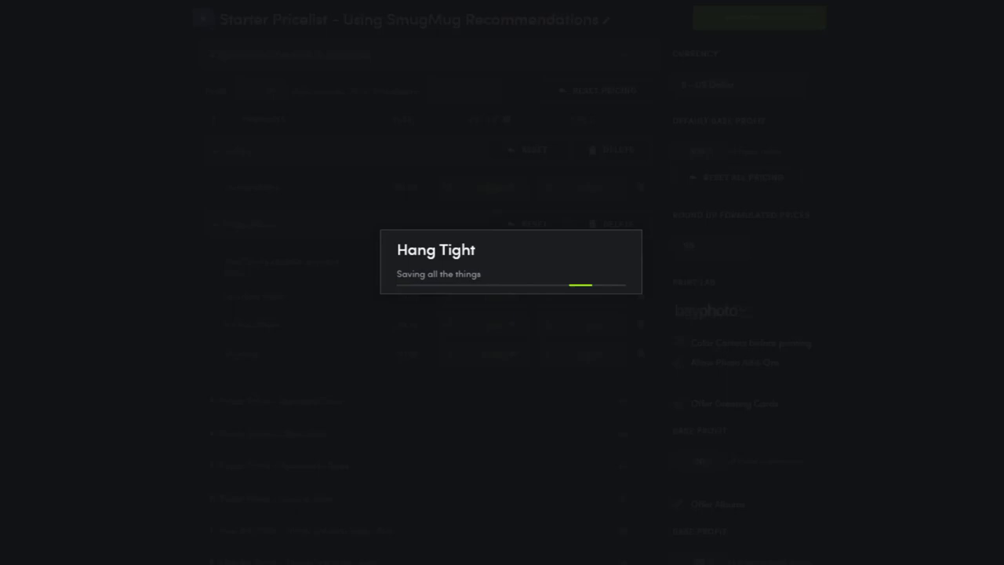